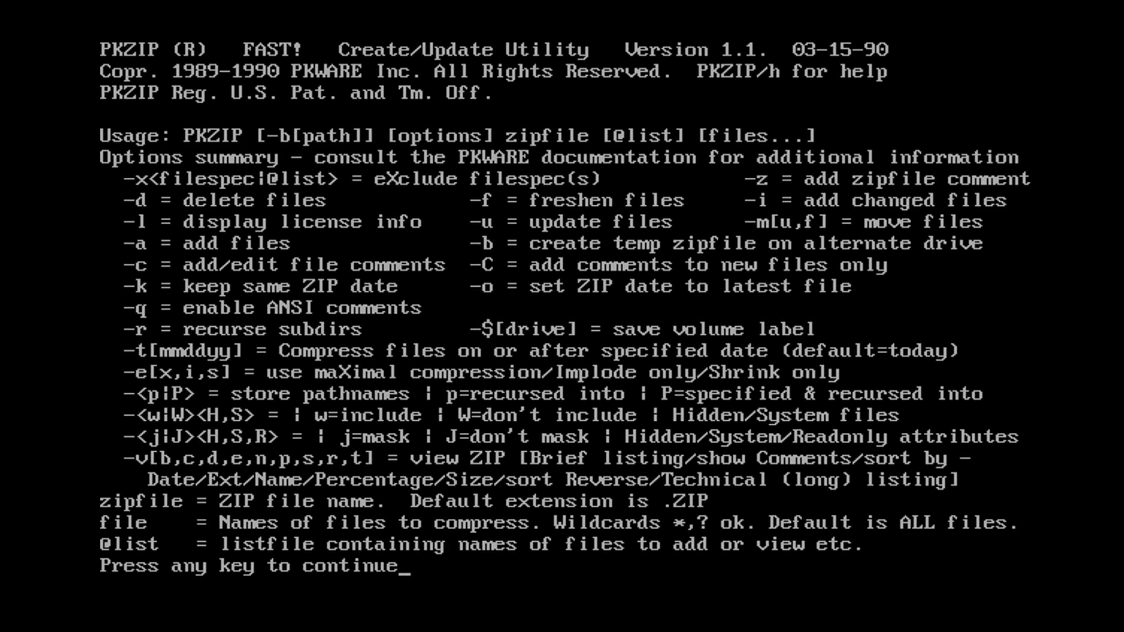
Dismiss the PKZIP help listing to get back to the C:\PKZIP> prompt
key("Return")
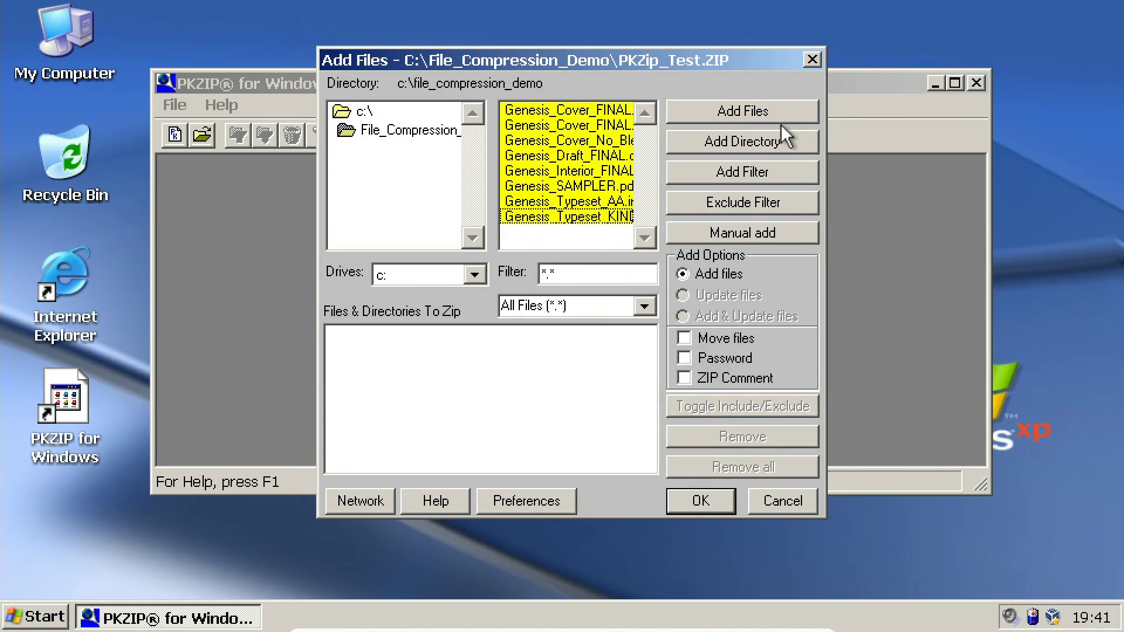
Add the eight Genesis files to PKZip_Test.ZIP with a password and view its file list
left_click(764, 111)
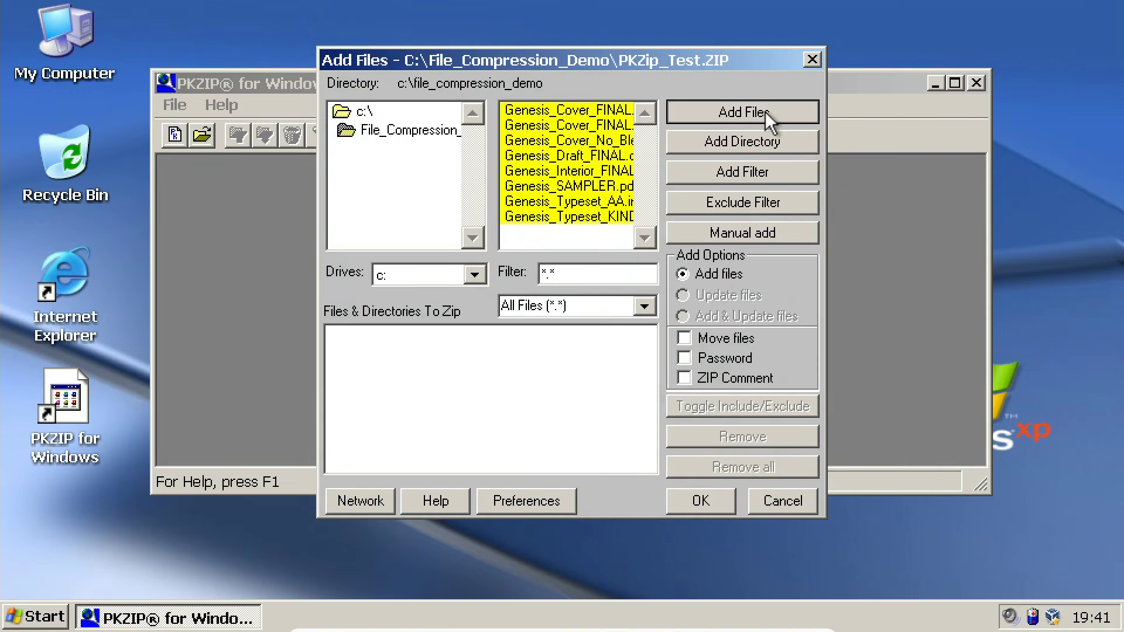
left_click(685, 359)
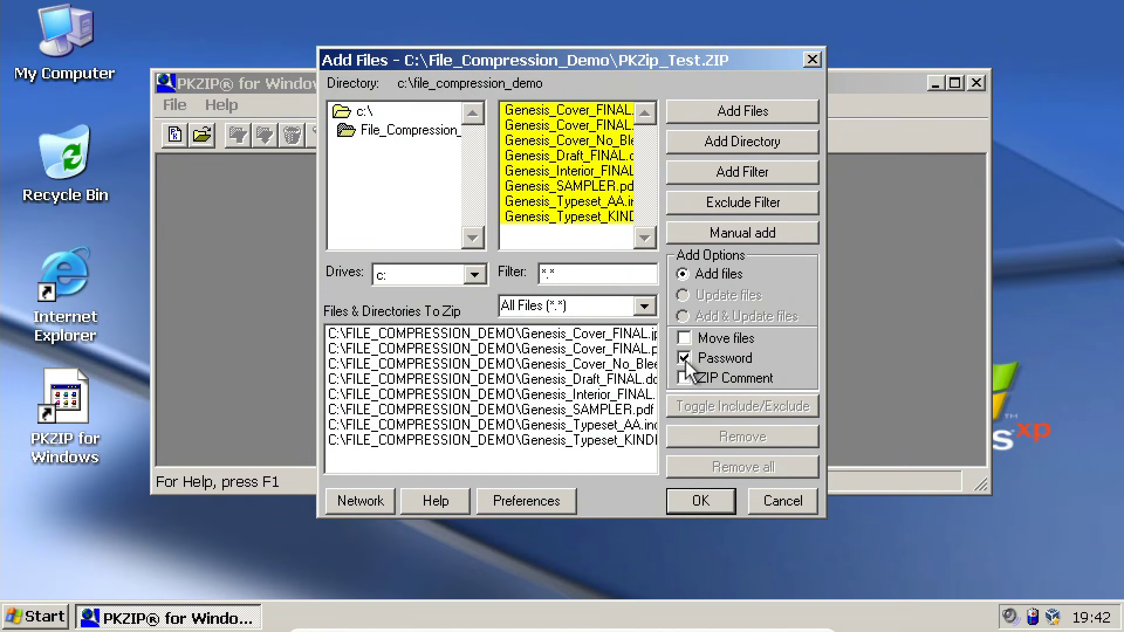
left_click(698, 504)
key("Return")
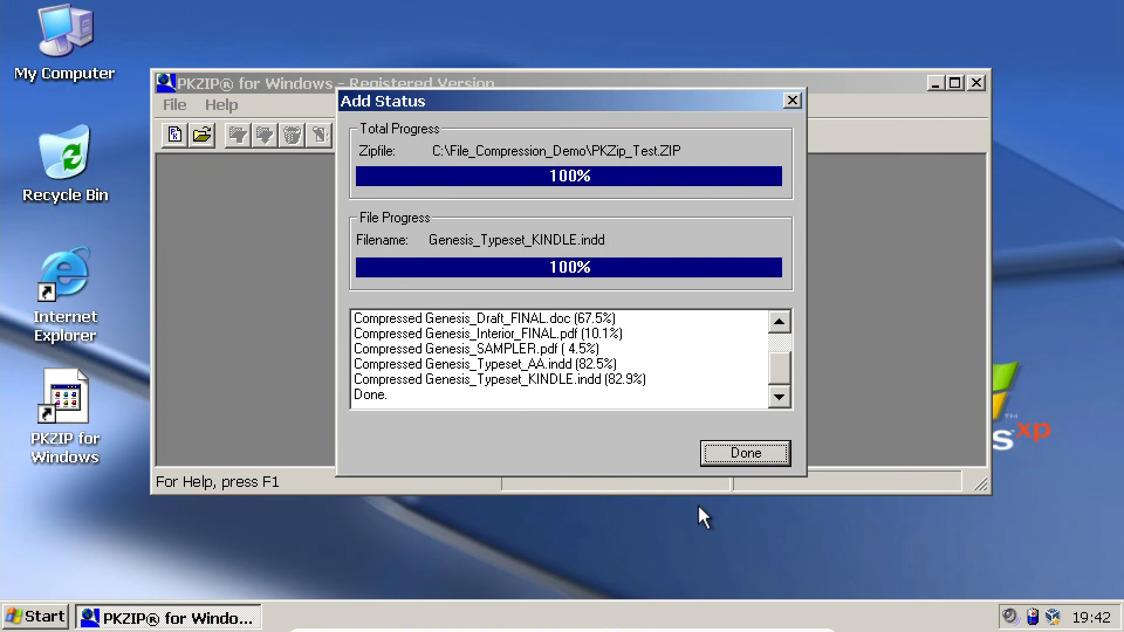
left_click(726, 459)
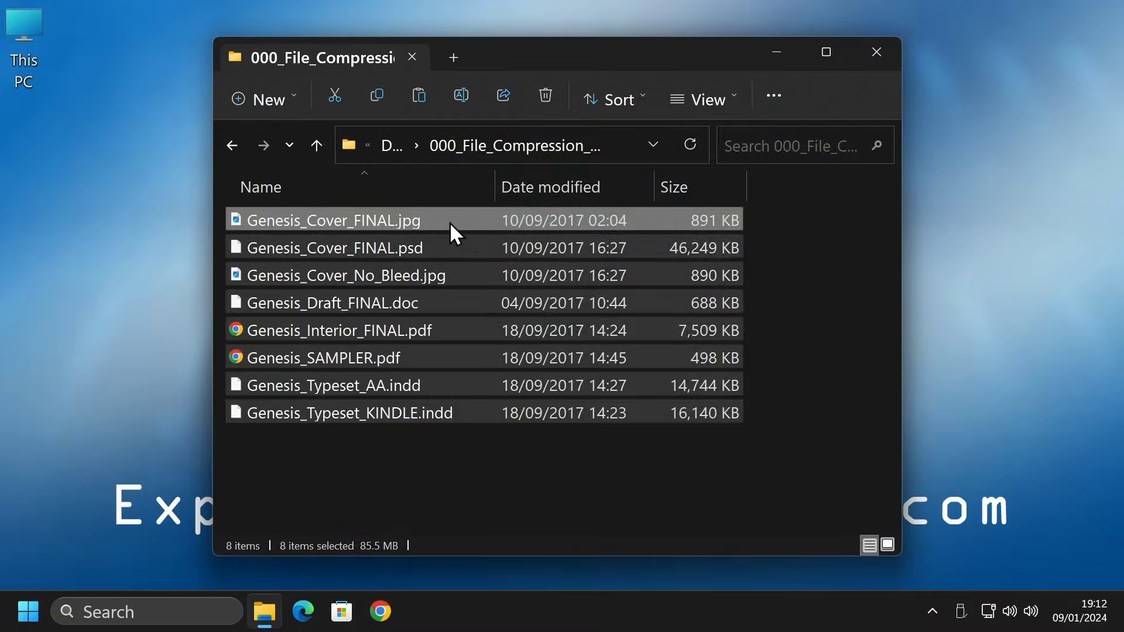
Compress the selected Genesis files from Explorer's context menu into Genesis_Book.zip
right_click(450, 224)
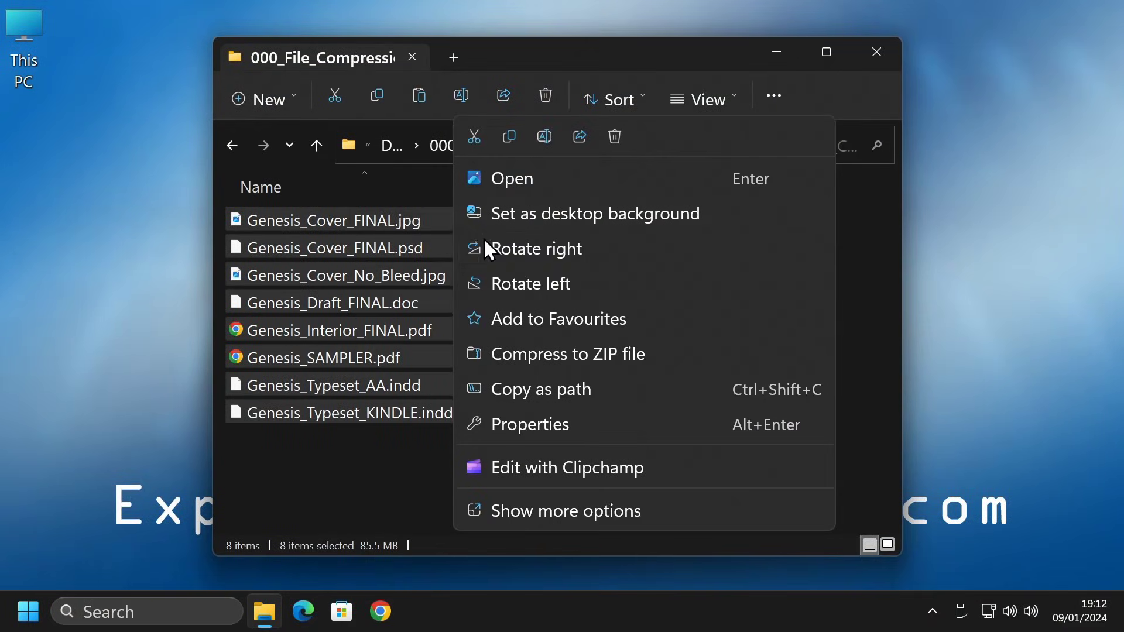
left_click(653, 354)
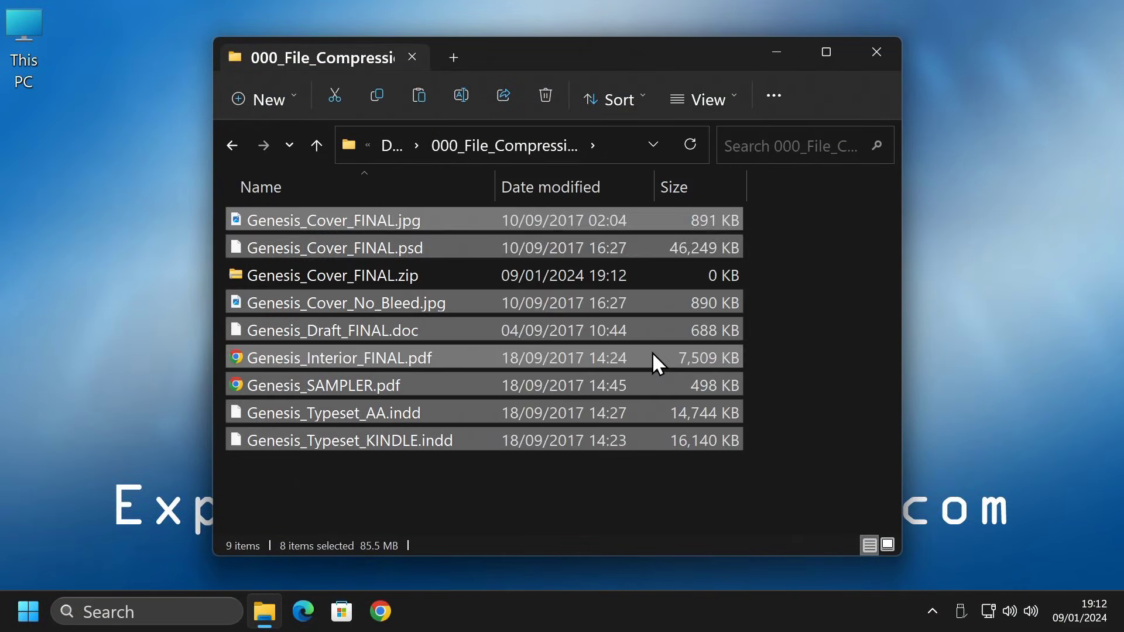
type("Genesis_Book")
key("Return")
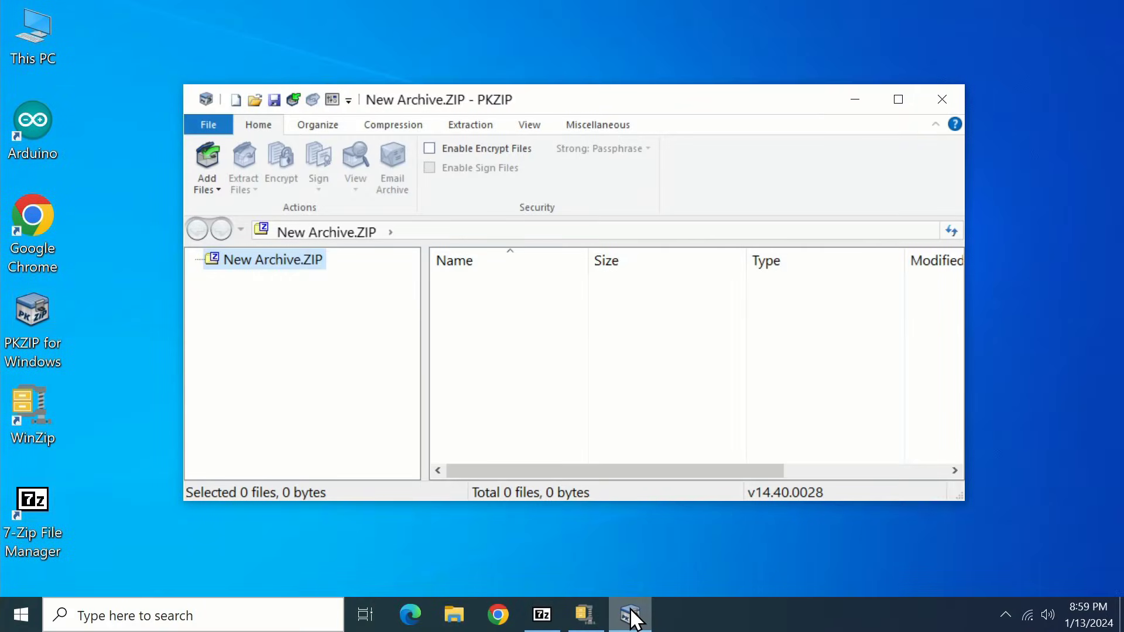
Look at the empty WinZip archive, then switch to 7-Zip File Manager's demo folder
left_click(589, 621)
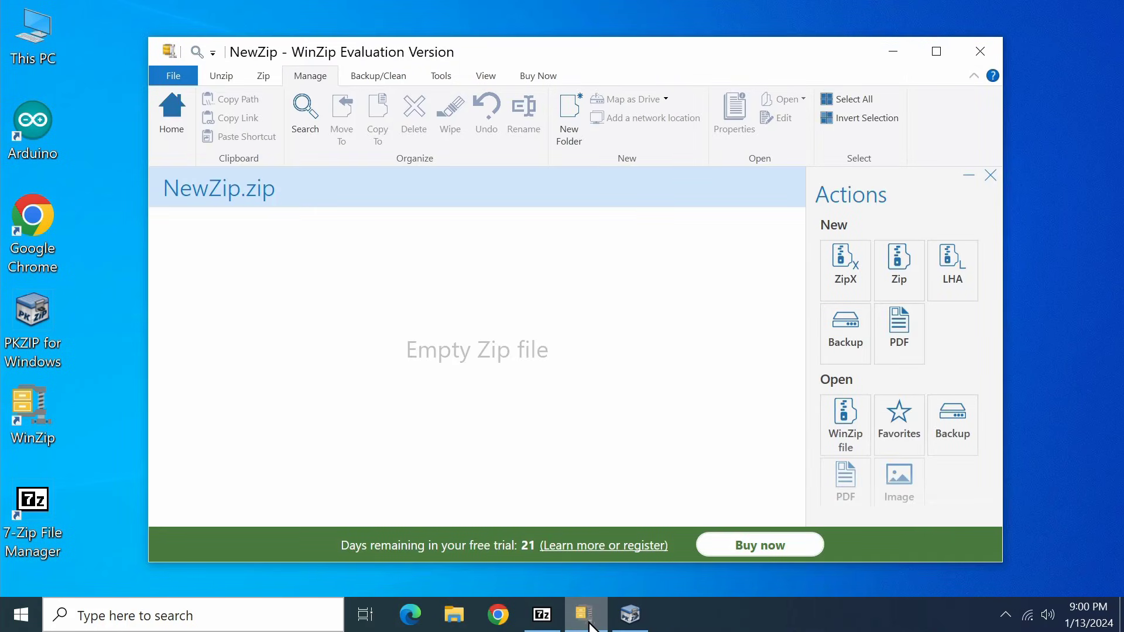
left_click(545, 627)
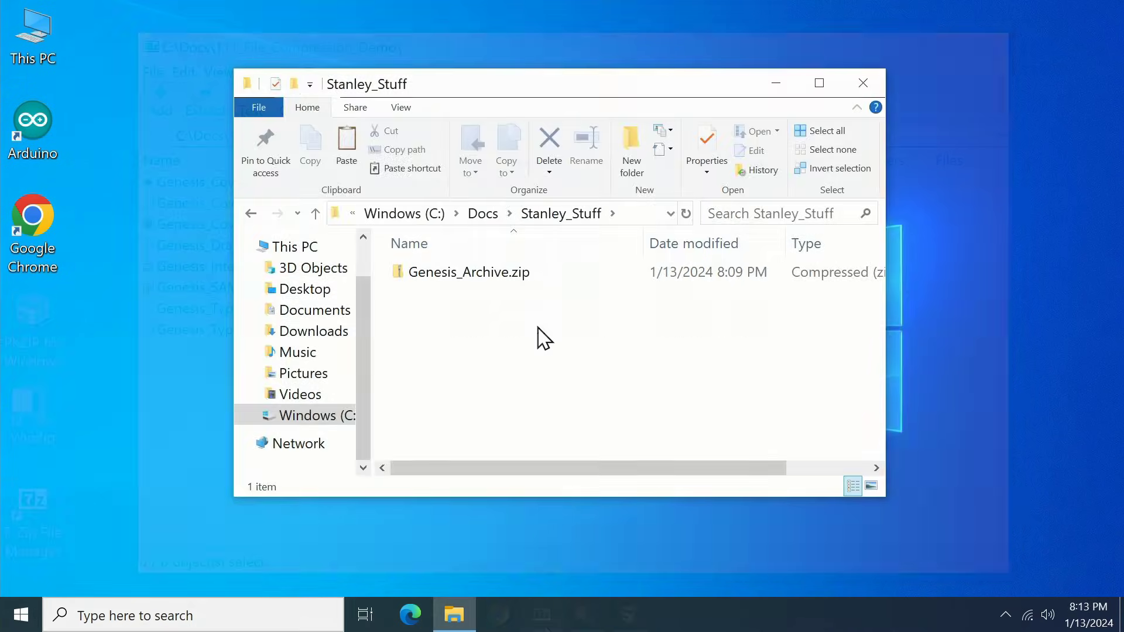
Open Genesis_Archive.zip and use Extract all to unpack it into a Genesis_Archive folder
double_click(482, 273)
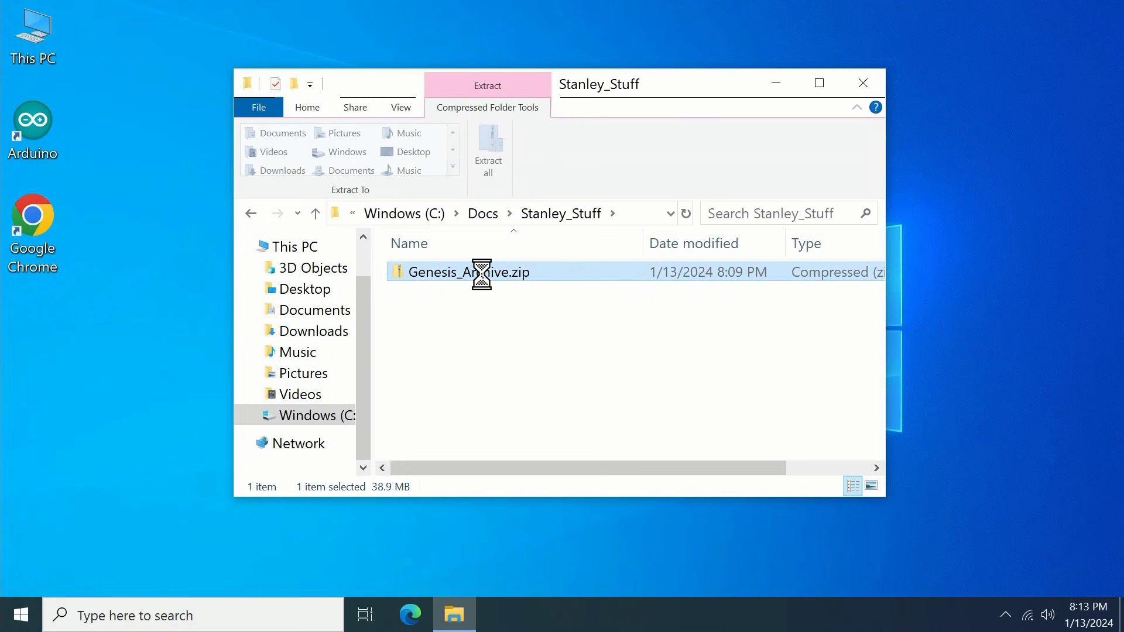
left_click(488, 165)
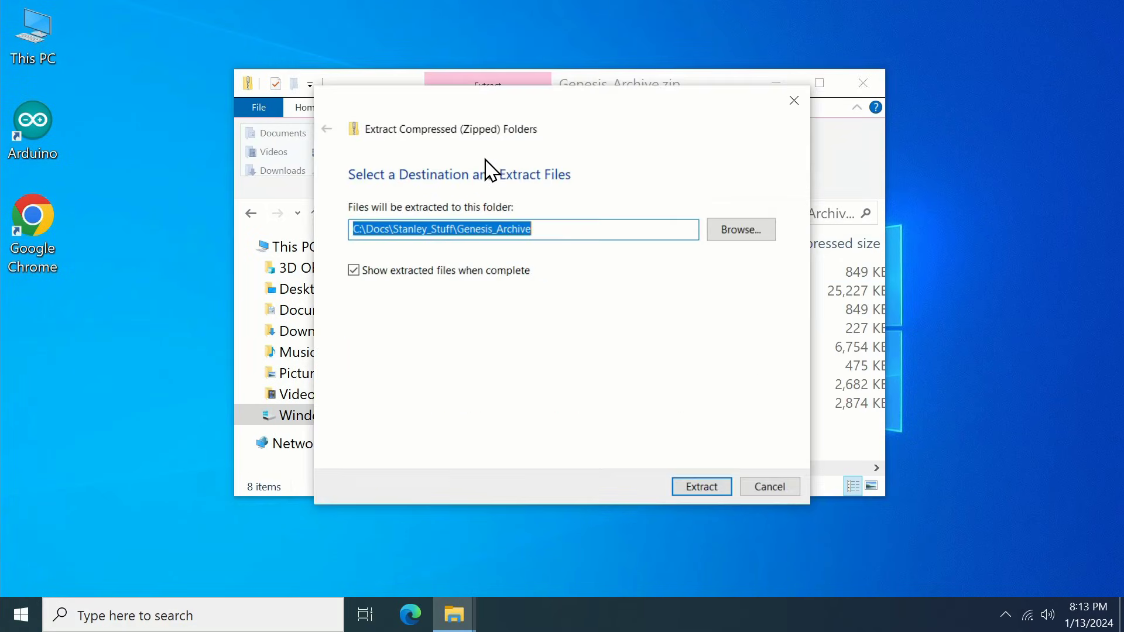
left_click(701, 487)
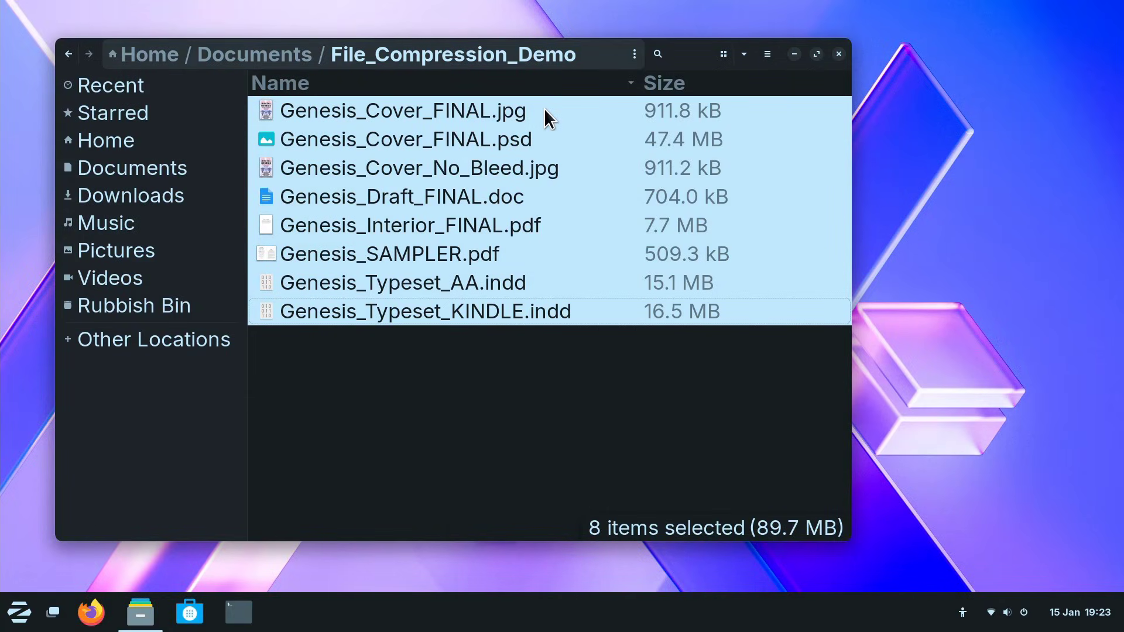
Compress the eight selected files and list the .zip, password .zip, .tar.xz and .7z formats
right_click(543, 107)
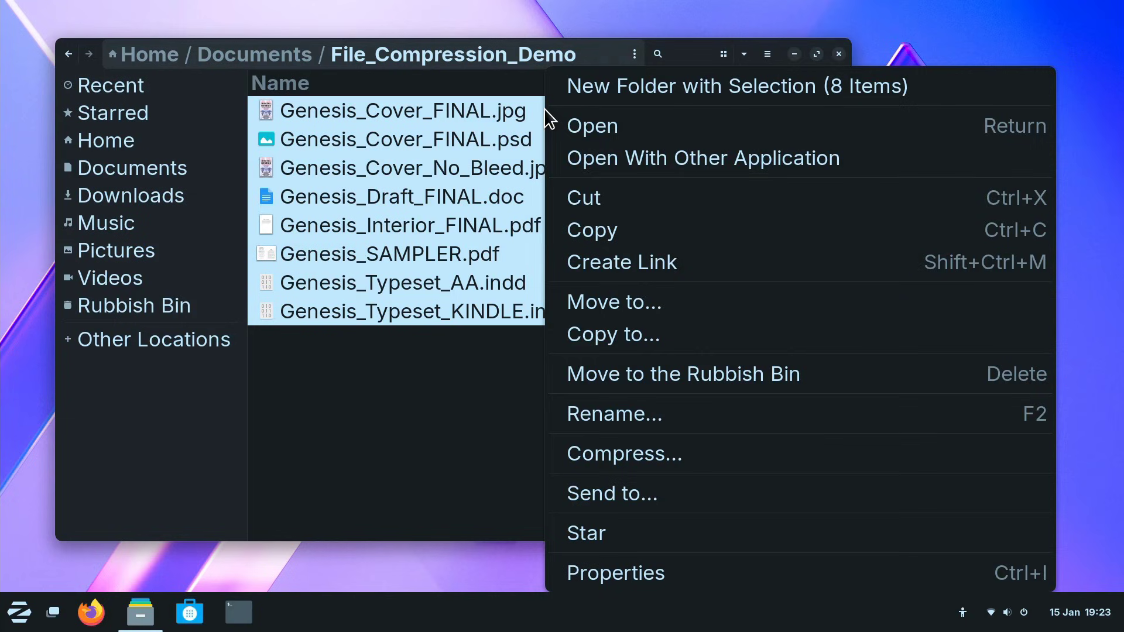
left_click(641, 447)
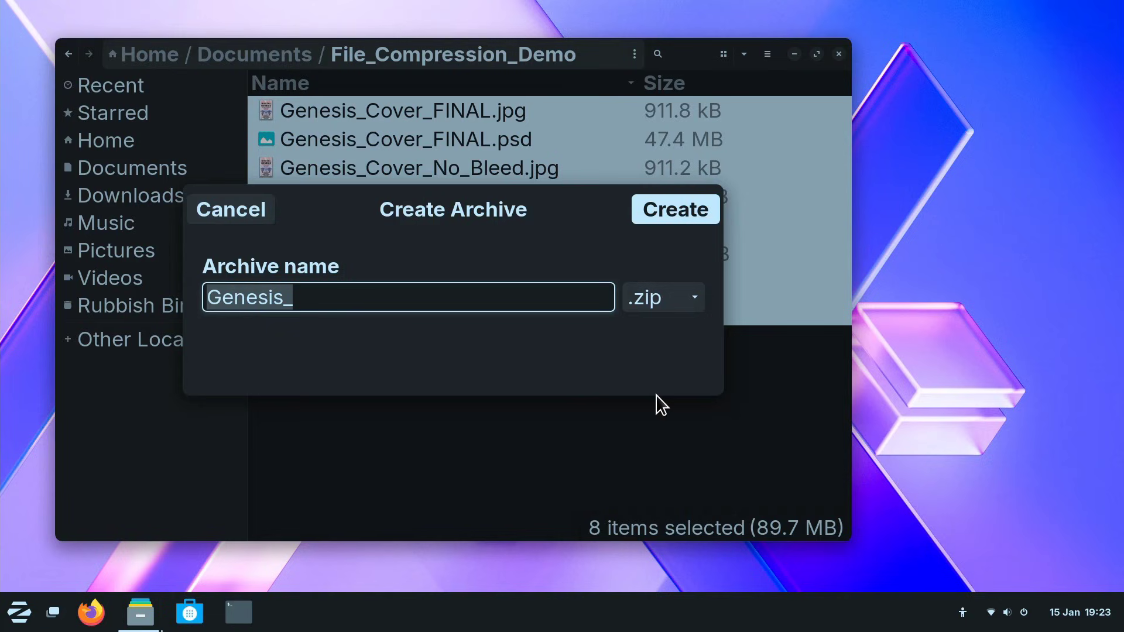
left_click(691, 301)
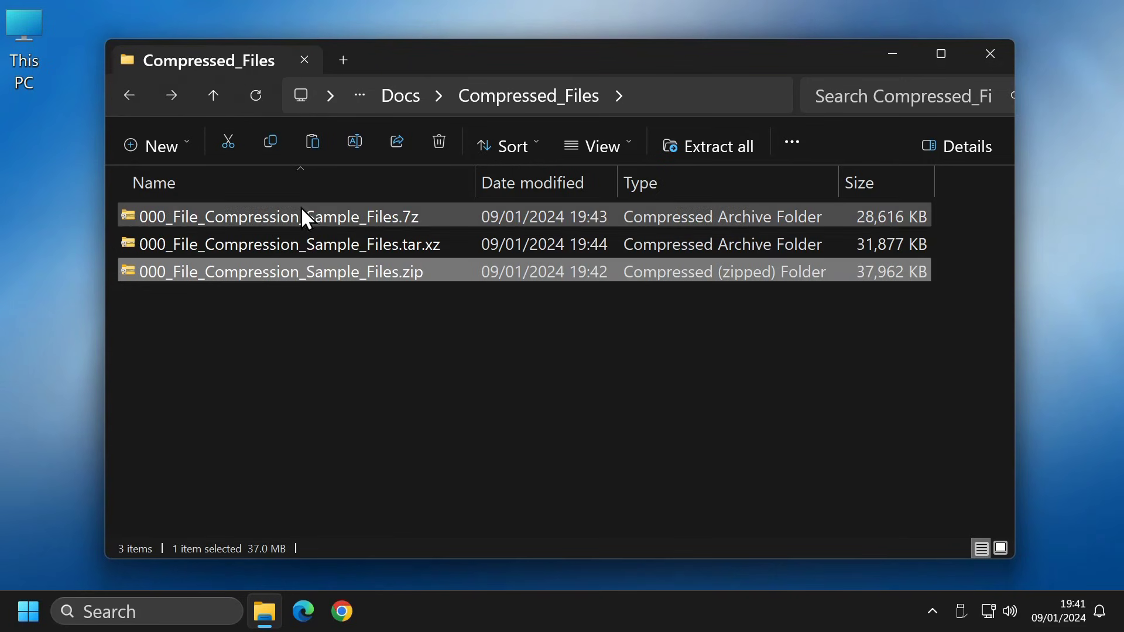
Open 000_File_Compression_Sample_Files.7z and view Genesis_Cover_FINAL.jpg inside it in Photos
double_click(316, 218)
double_click(315, 218)
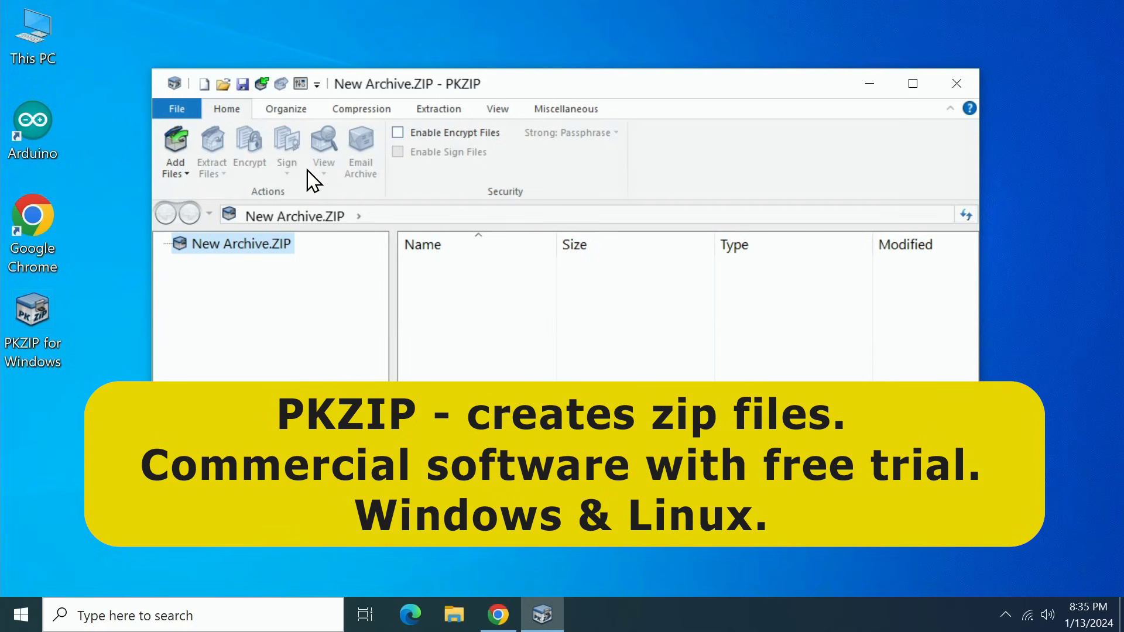
Bring up PKZIP's Open Archive dialog and expand its list of supported archive file types
left_click(223, 86)
left_click(867, 438)
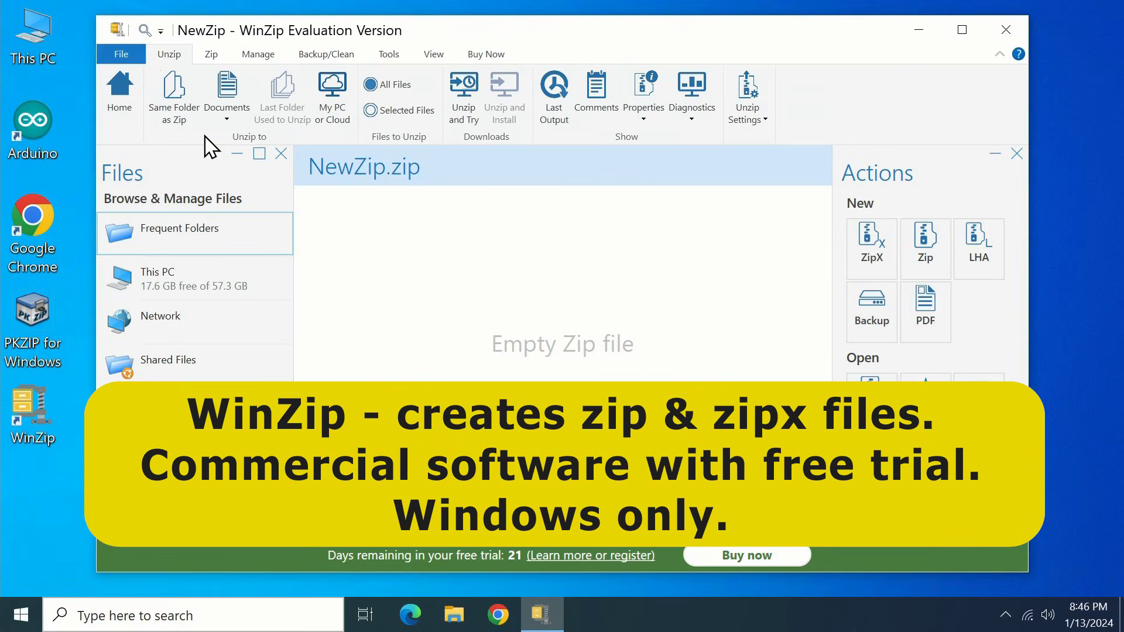
Open WinZip's File > Open > WinZip File window and expand its archive file-type list
left_click(120, 53)
mouse_move(151, 88)
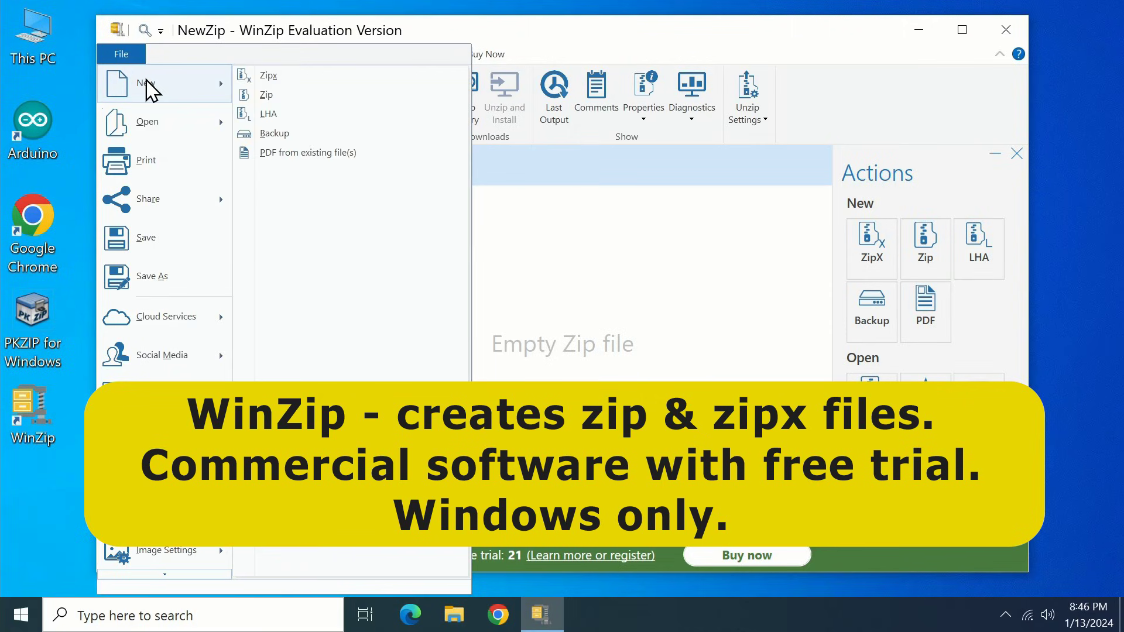
mouse_move(185, 125)
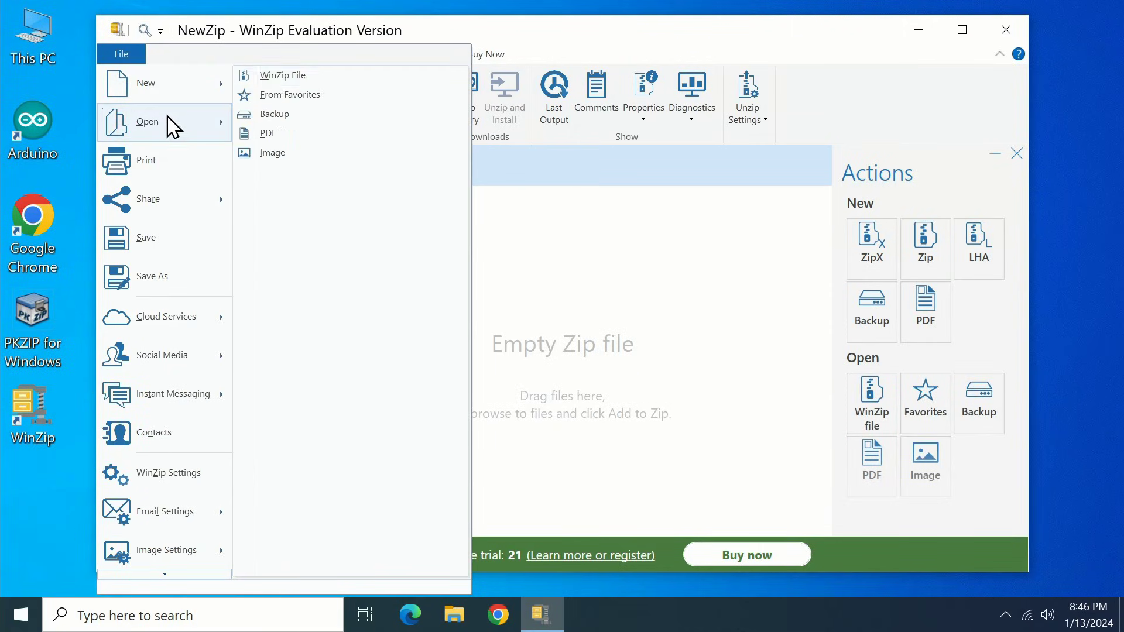
left_click(276, 76)
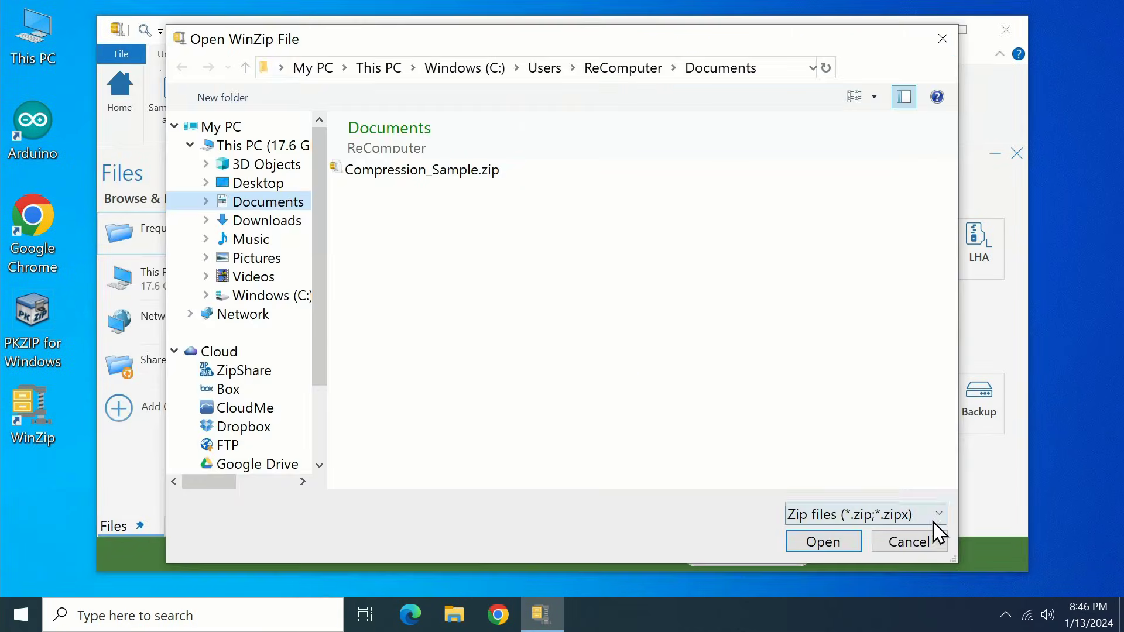
left_click(939, 515)
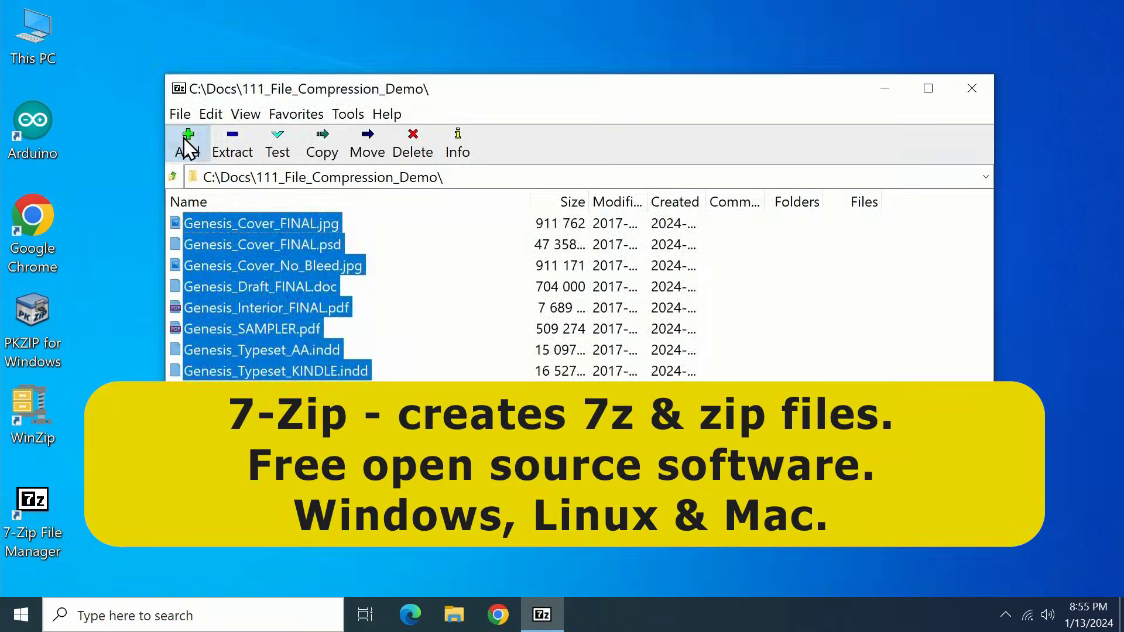
Open Add to Archive for the selected demo files and expand the Archive format list
left_click(186, 144)
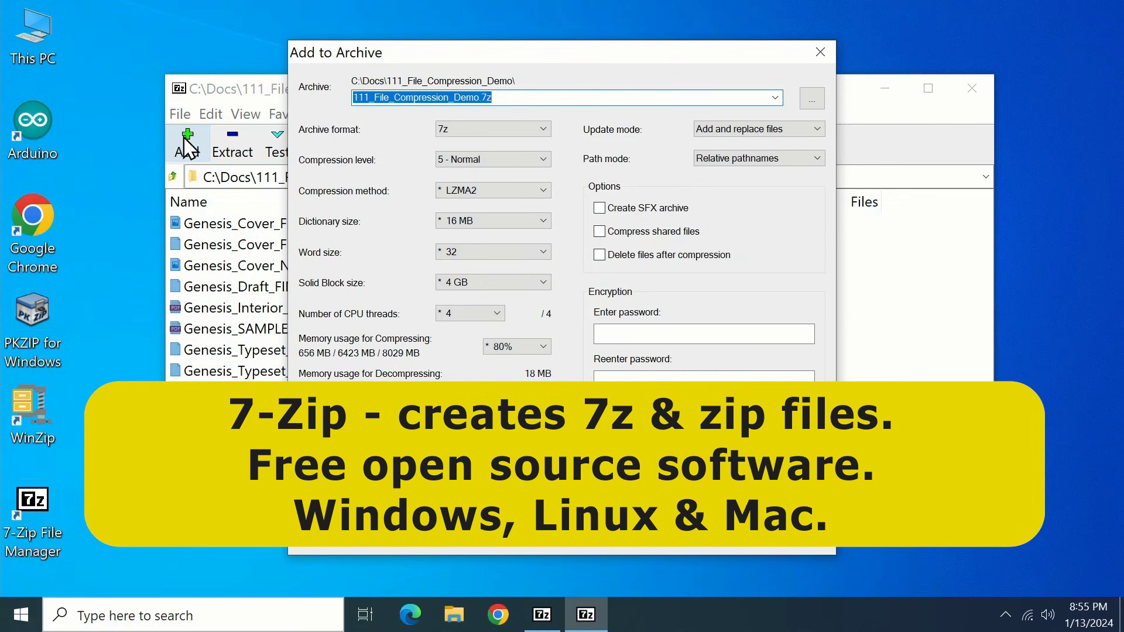
left_click(541, 129)
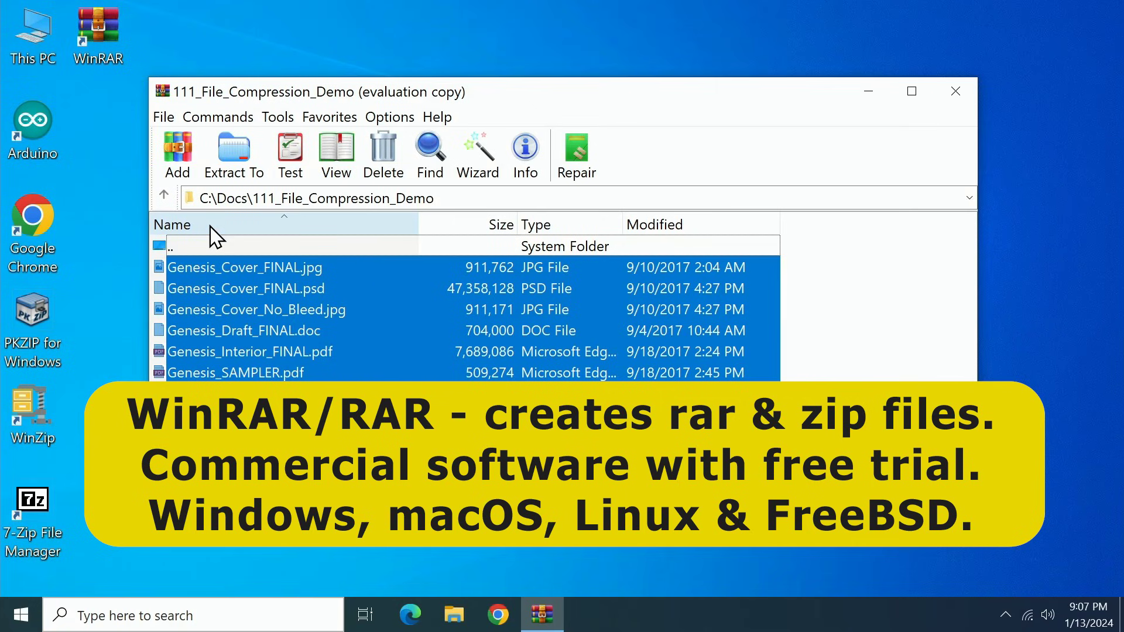
Preview WinRAR's creatable archive formats in the Add dialog, then open WinRAR's Settings
left_click(164, 159)
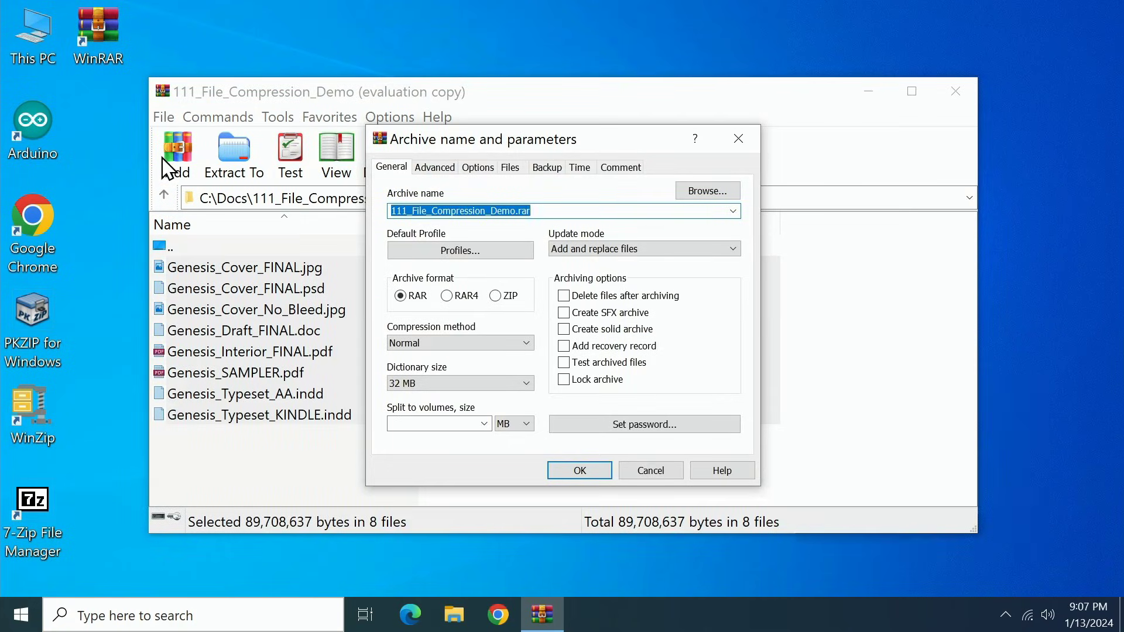
left_click(736, 141)
left_click(400, 119)
left_click(411, 139)
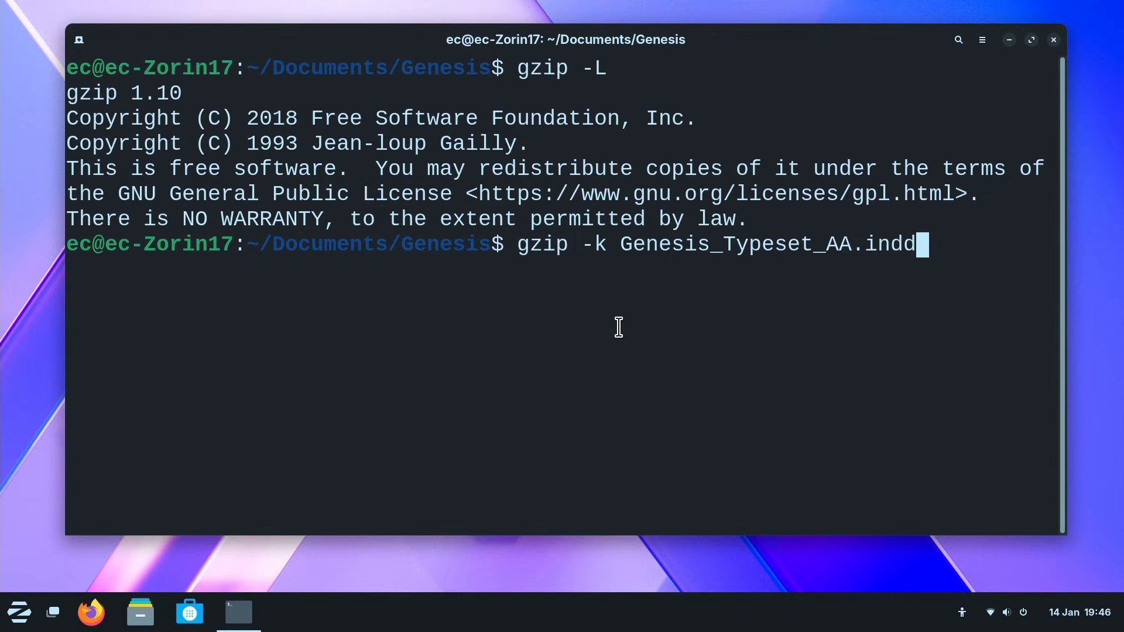
Run gzip -k on Genesis_Typeset_AA.indd and list sizes: 15097856-byte original versus 2659954-byte .gz
key("Return")
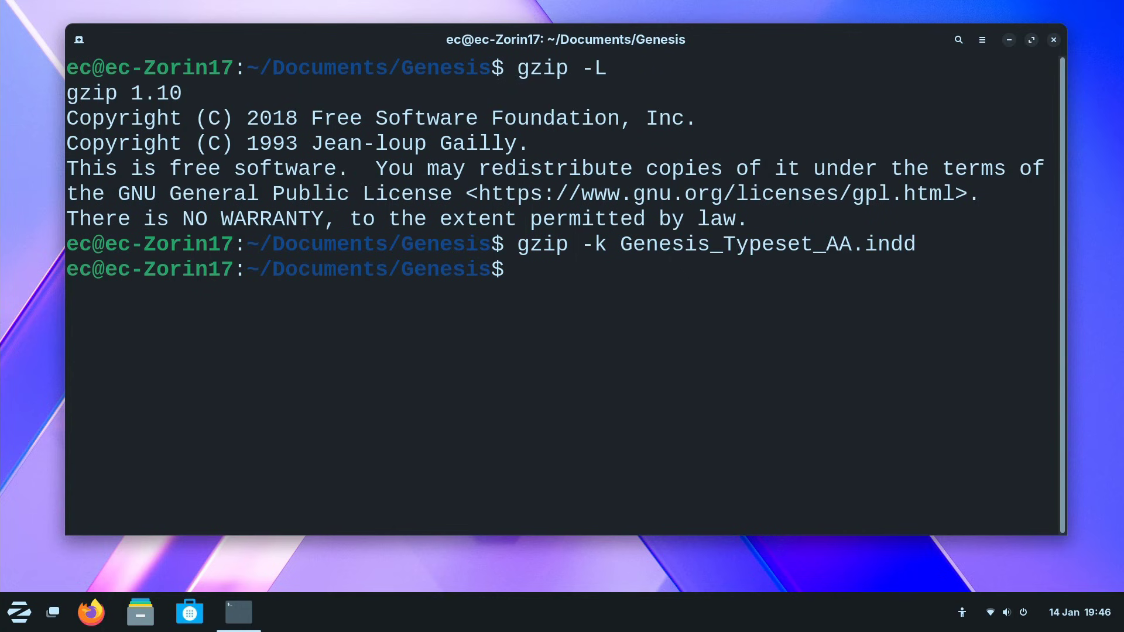
type("ls -l")
key("Return")
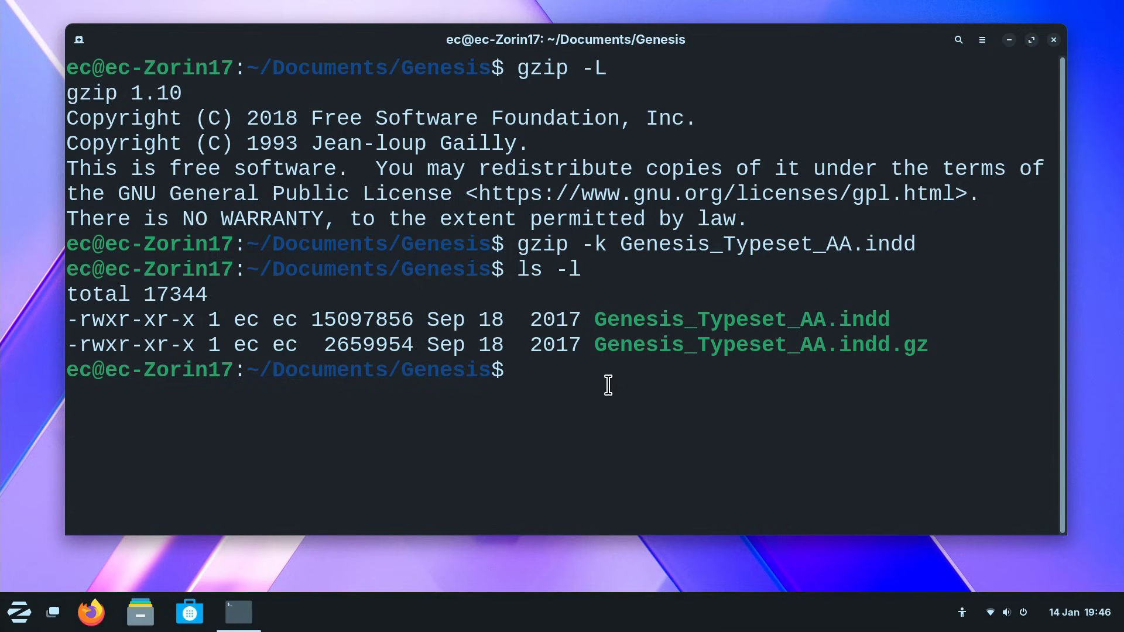
Compress Genesis_Typeset_AA.indd with xz -k, keeping the original
key("Up")
key("Up")
key("Left")
key("Left")
key("Left")
key("Left")
key("Left")
key("Left")
key("Left")
key("Left")
key("Left")
key("Left")
key("Left")
key("Left")
key("Left")
key("Left")
key("Left")
key("Left")
key("Left")
key("Left")
key("Left")
key("Left")
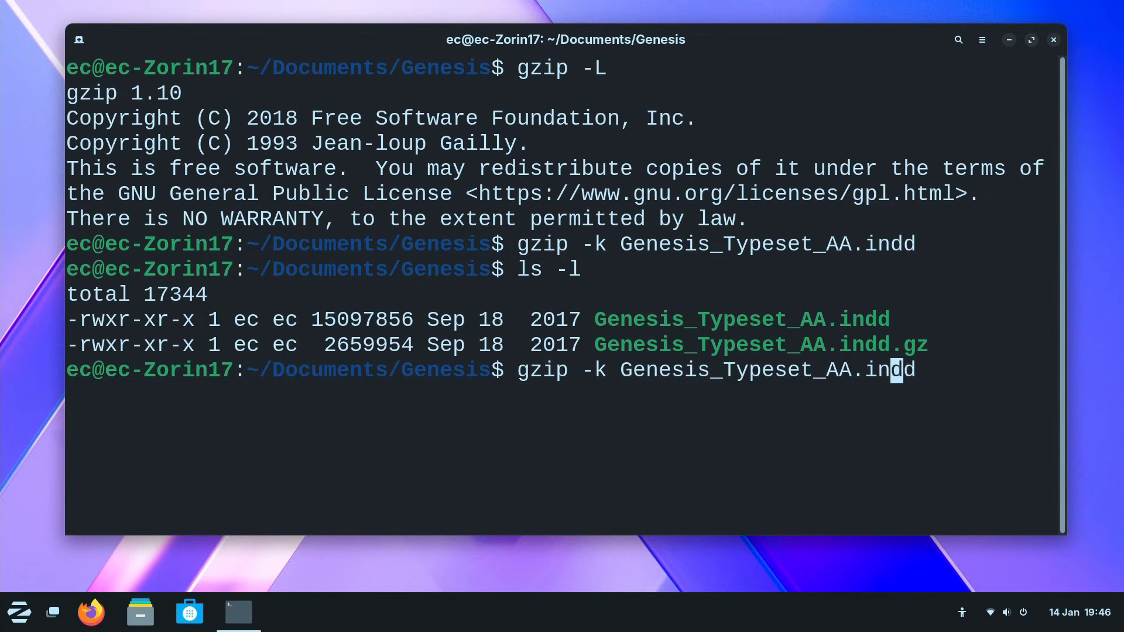
key("BackSpace")
key("BackSpace")
key("BackSpace")
key("BackSpace")
key("BackSpace")
type("xz")
key("Return")
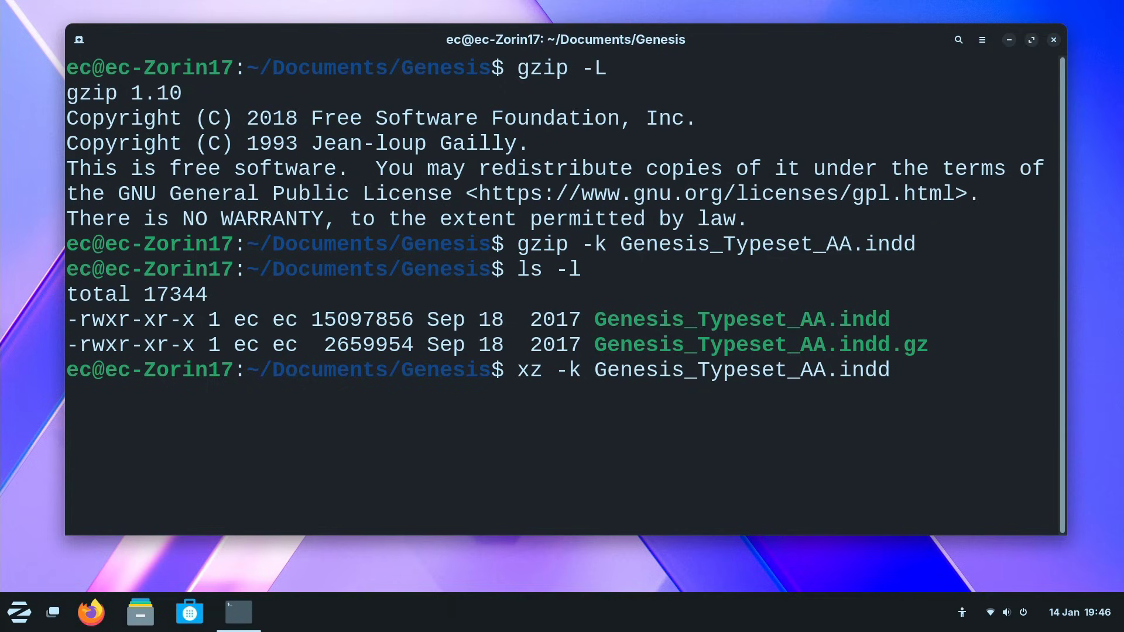
Compress it again with bzip2 -k, then list all four versions with ls -l
key("Up")
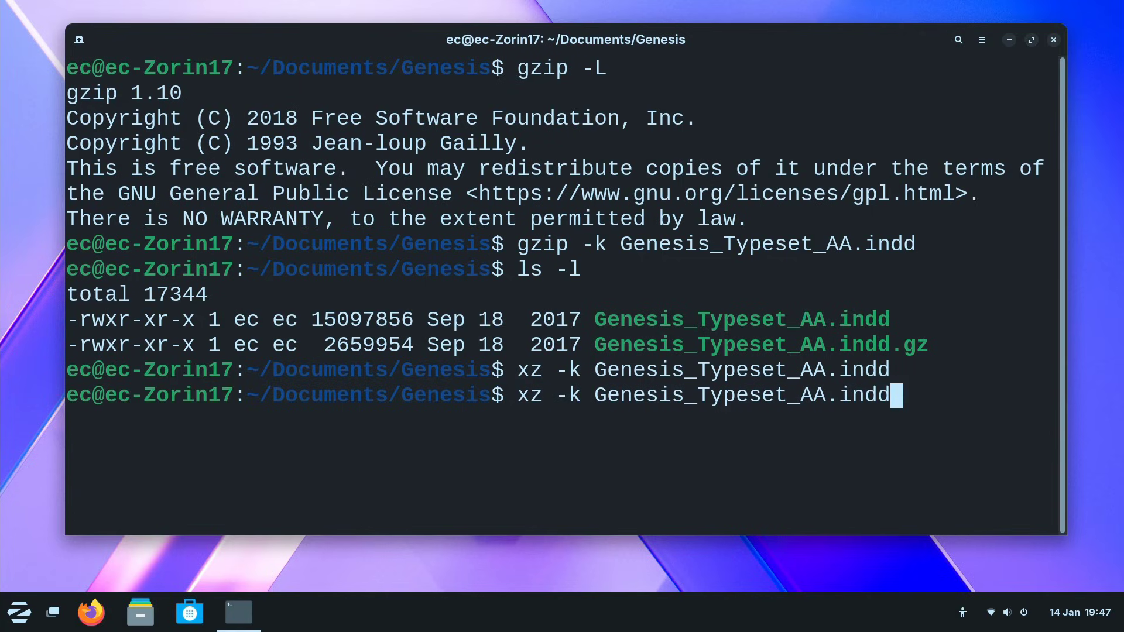
key("Left")
key("Left")
key("Left")
key("Left")
key("Left")
key("Left")
key("Left")
key("Left")
key("Left")
key("Left")
key("Left")
key("Left")
key("Left")
key("Left")
key("Left")
key("Left")
key("Left")
key("Left")
key("Left")
key("Left")
key("Left")
key("BackSpace")
key("BackSpace")
type("bzip2")
key("Return")
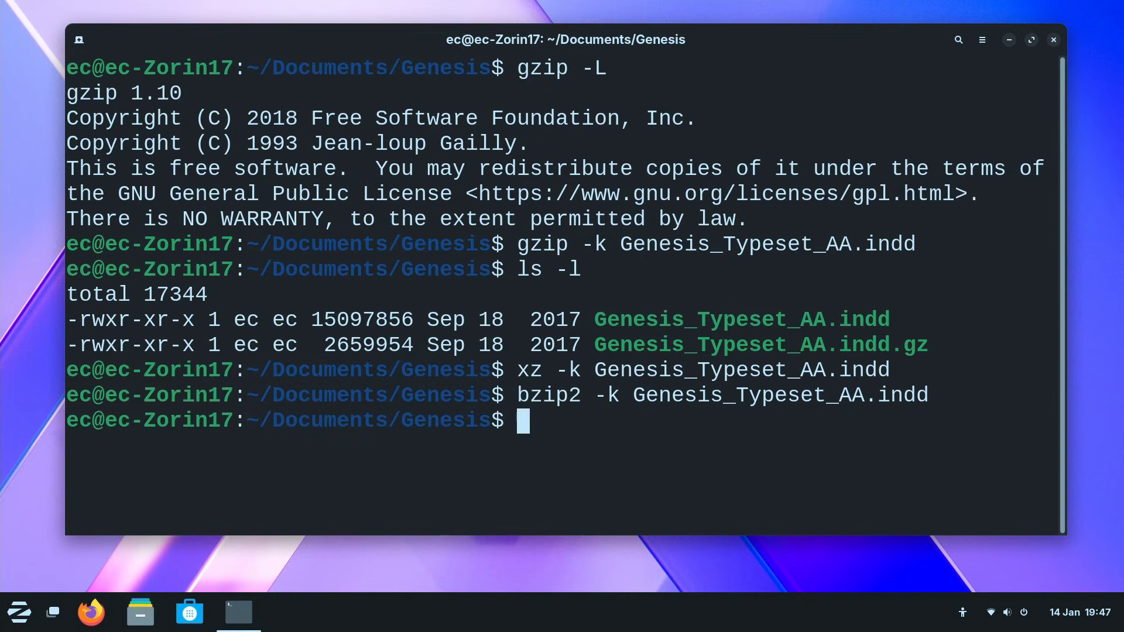
type("ls -l")
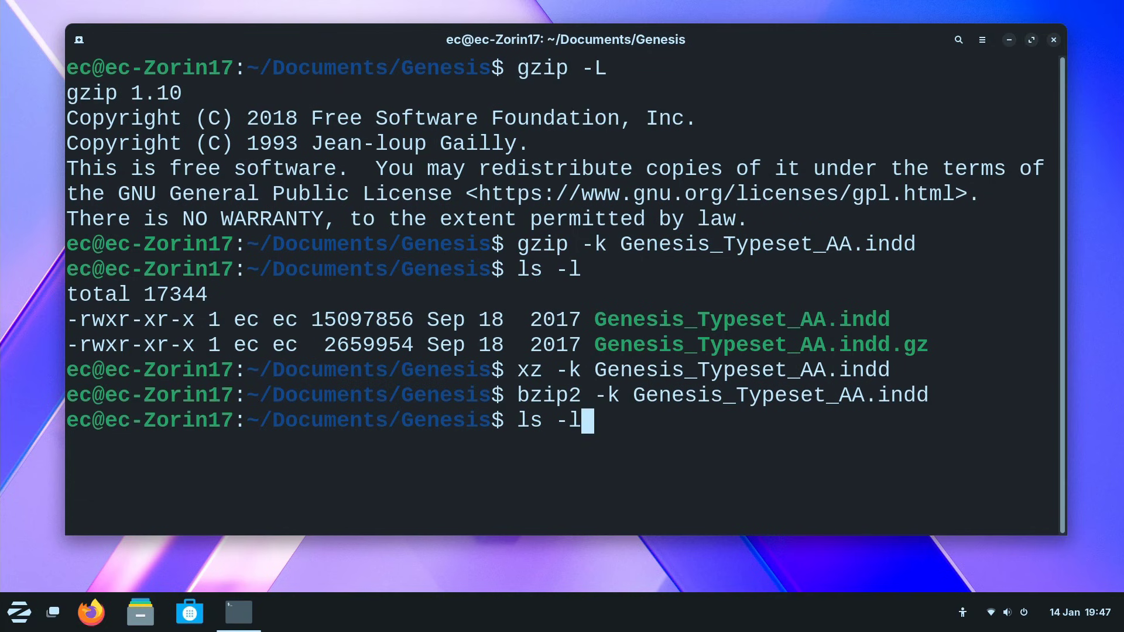
key("Return")
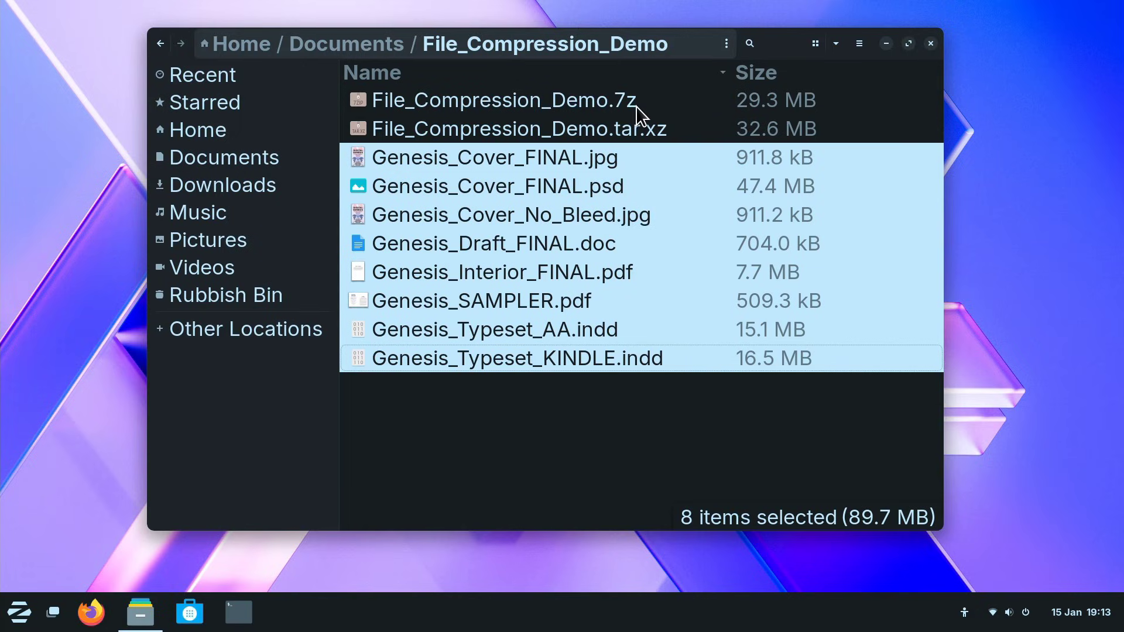
Compress the eight selected Genesis files as .zip named File_Compression_Demo, yielding a 40.6 MB archive
right_click(649, 150)
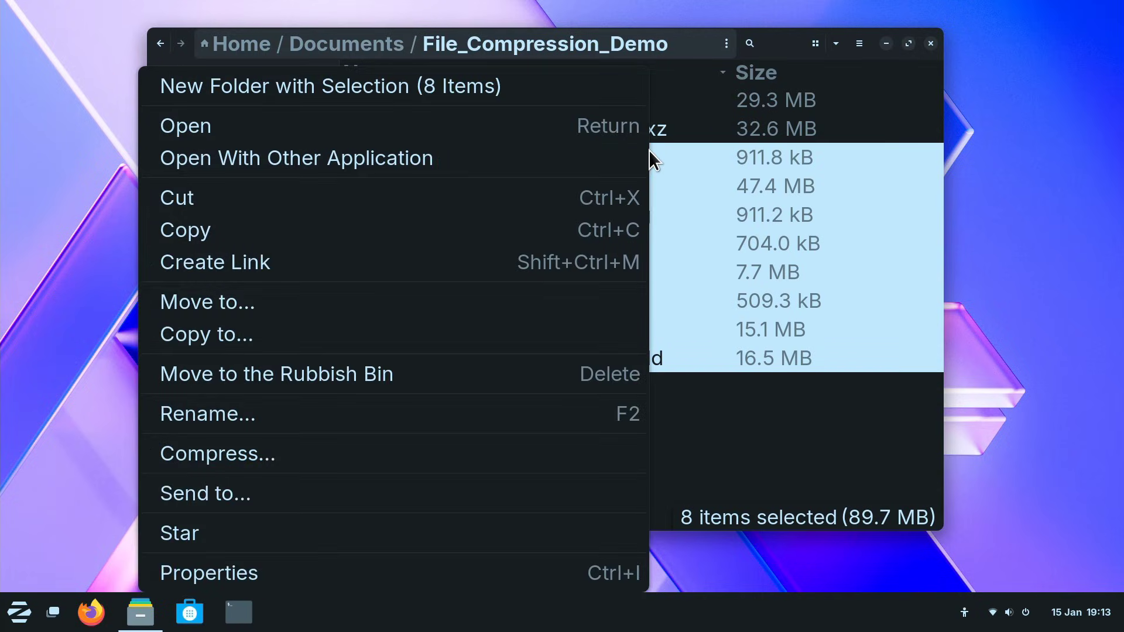
left_click(307, 450)
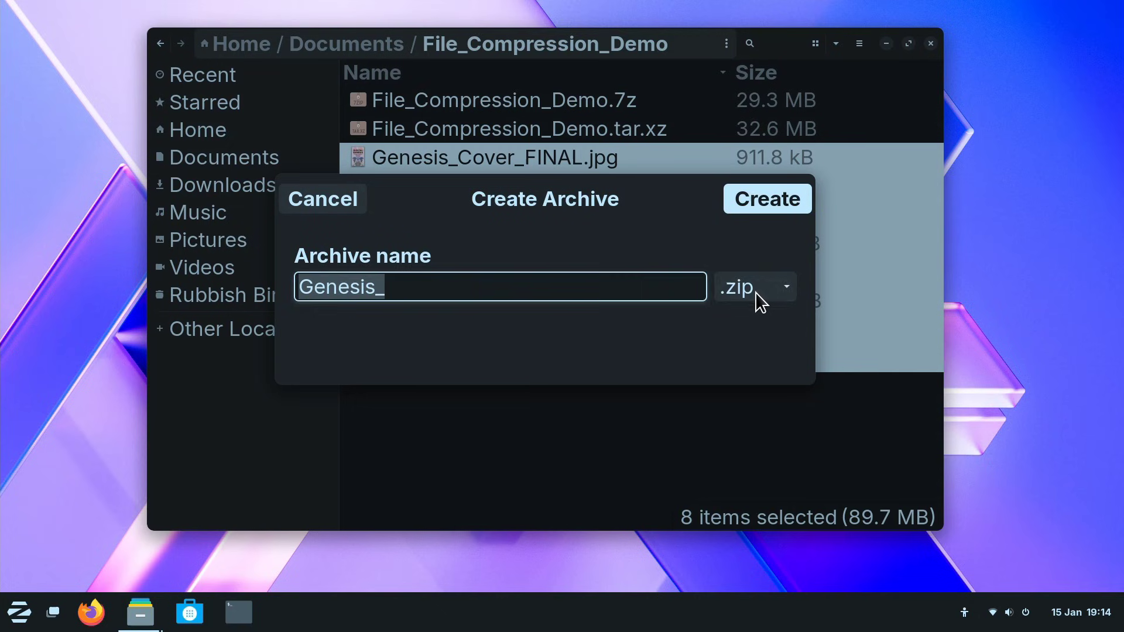
left_click(757, 291)
left_click(409, 290)
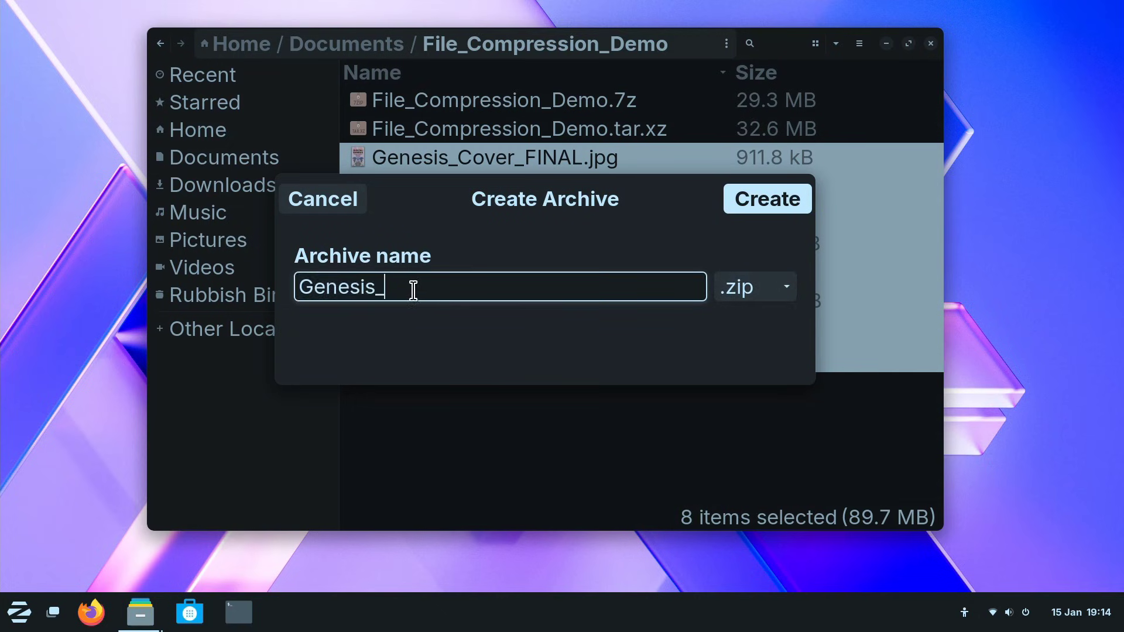
left_click_drag(409, 290, 261, 281)
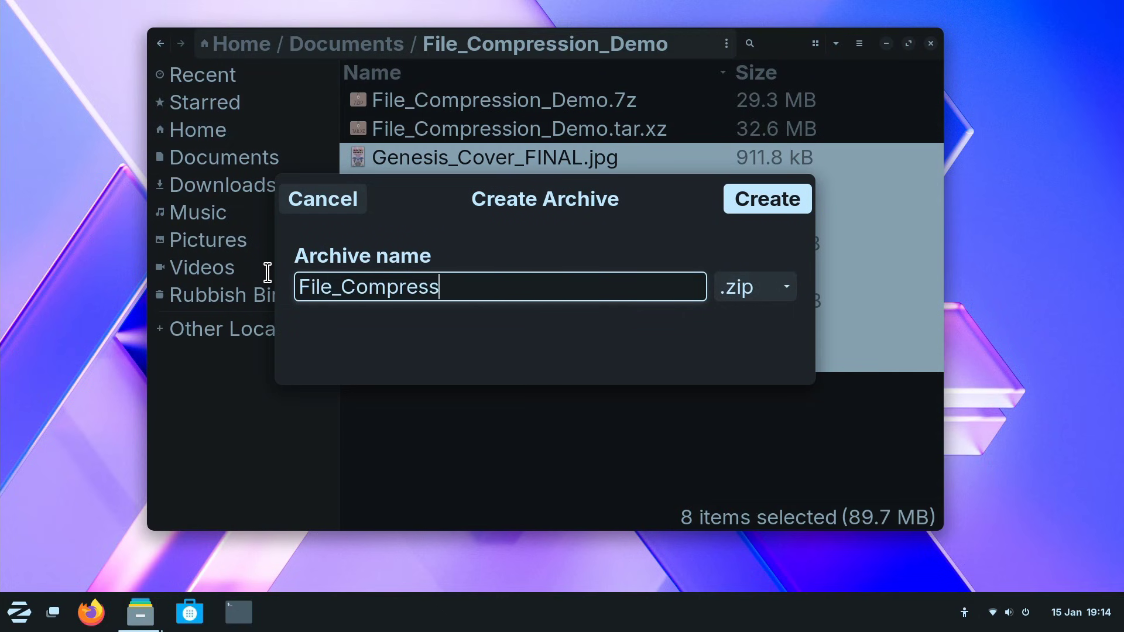
type("on_Demo")
key("Return")
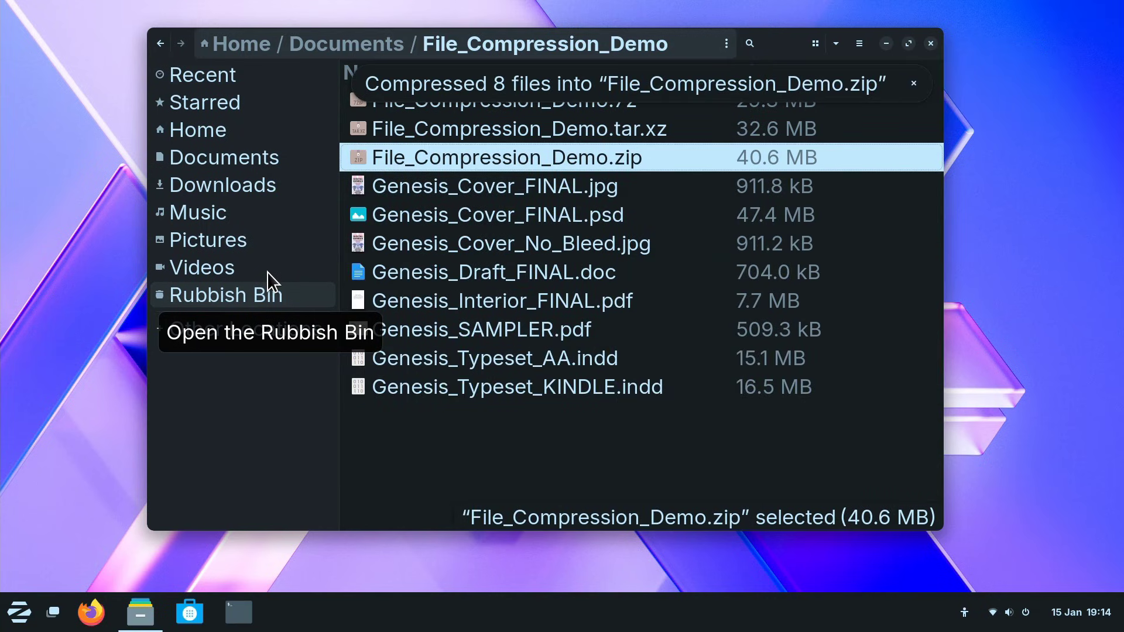
left_click(913, 83)
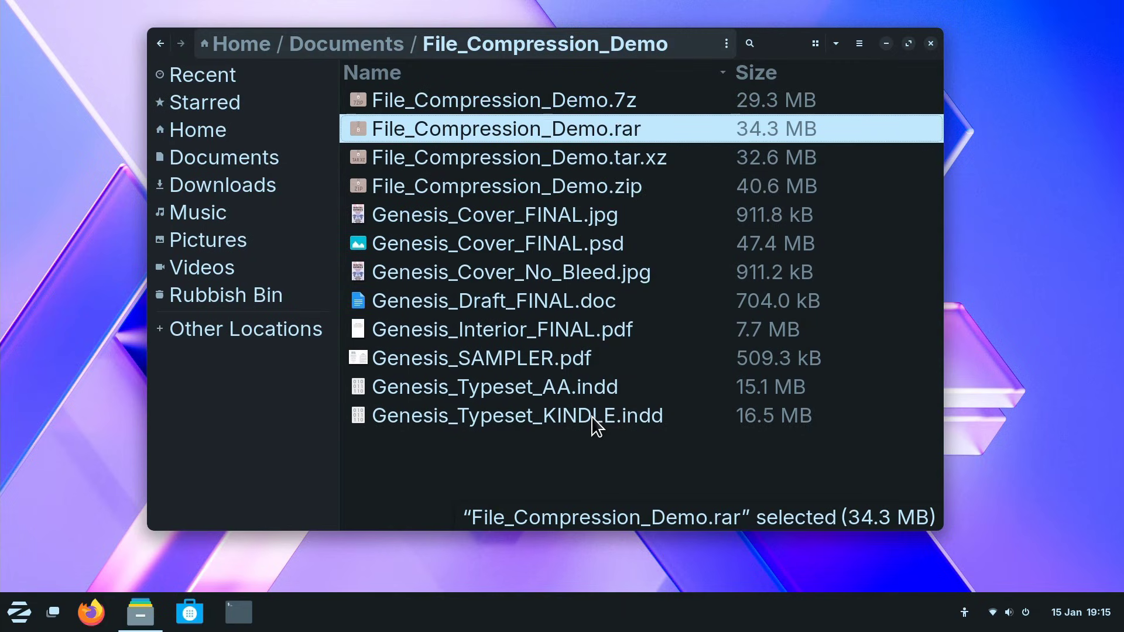
Select the four demo archives, from the .7z through the .zip, to compare their sizes
left_click(531, 101)
left_click(548, 187, "shift")
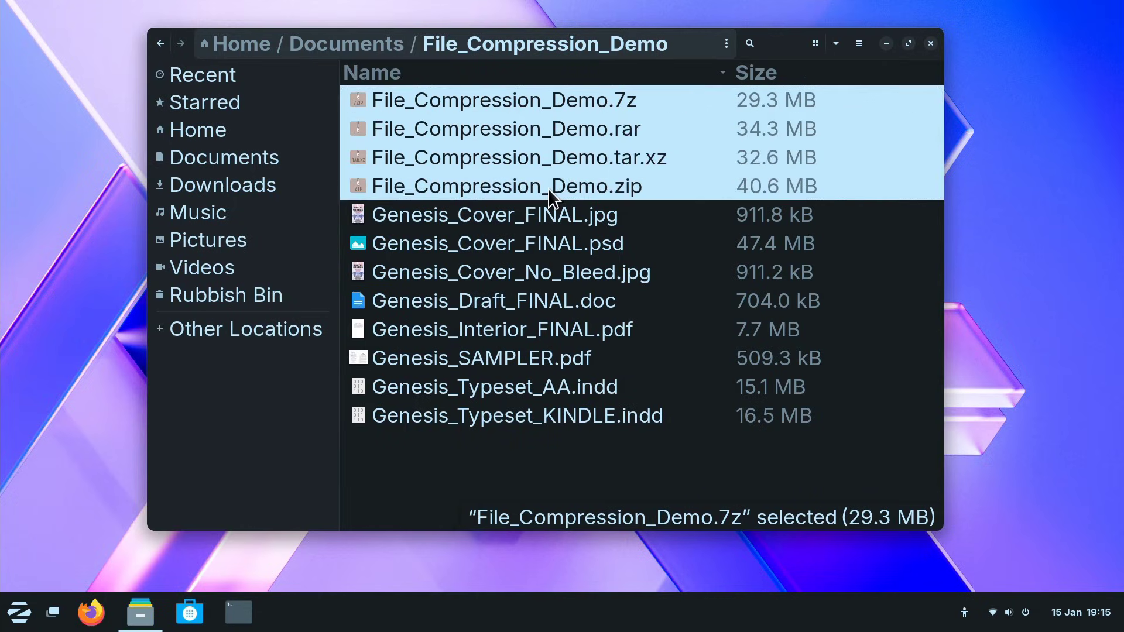